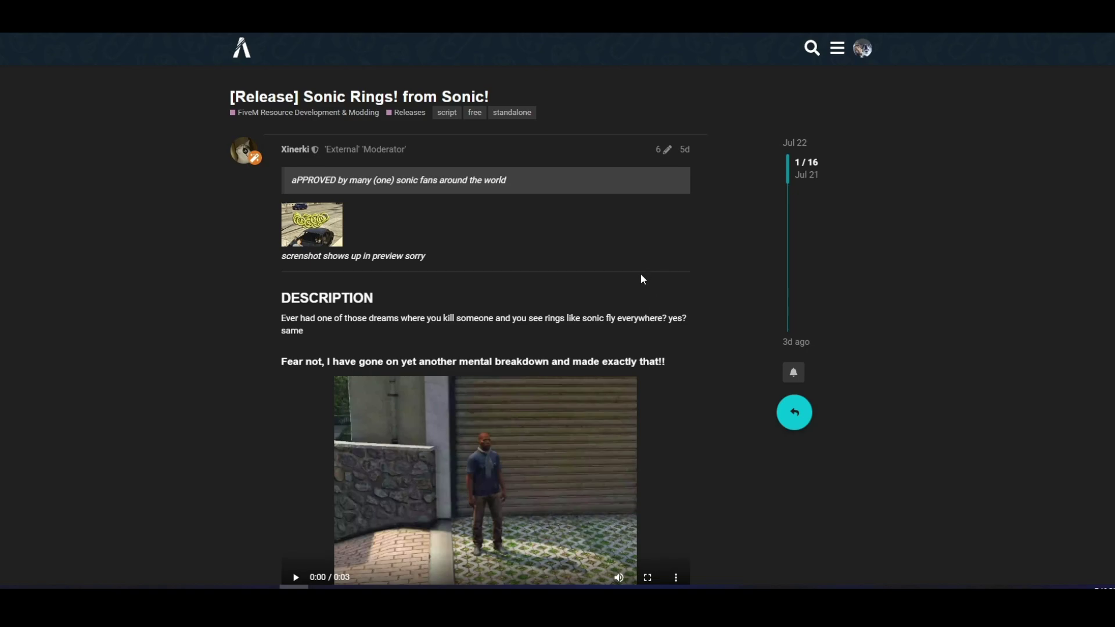
scroll(730, 211, "down", 3)
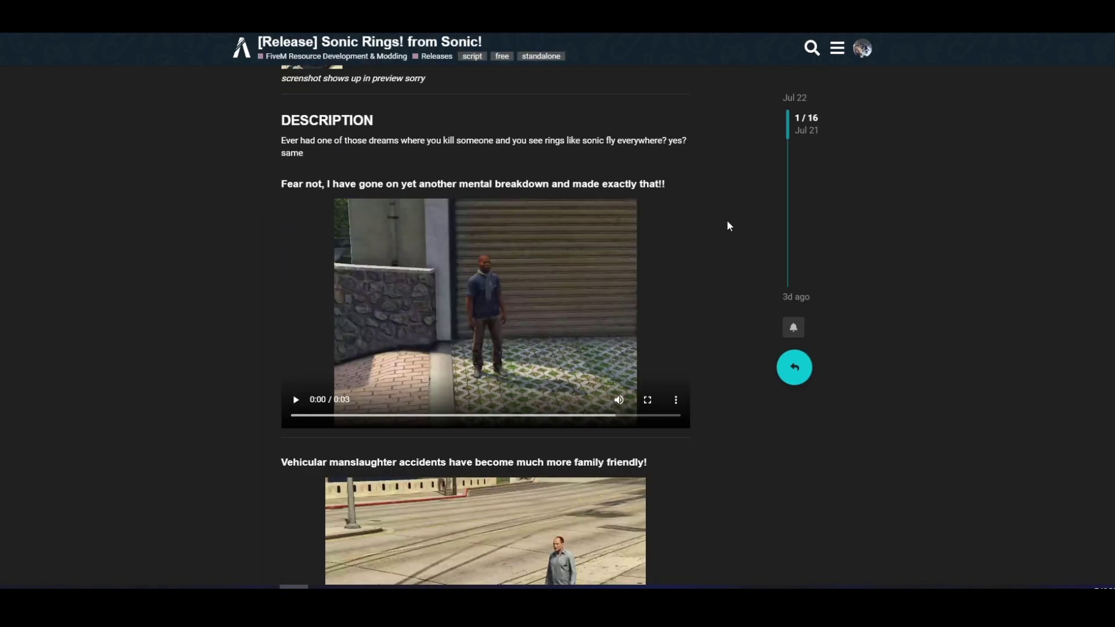
scroll(727, 220, "down", 5)
scroll(728, 233, "up", 4)
scroll(733, 237, "up", 4)
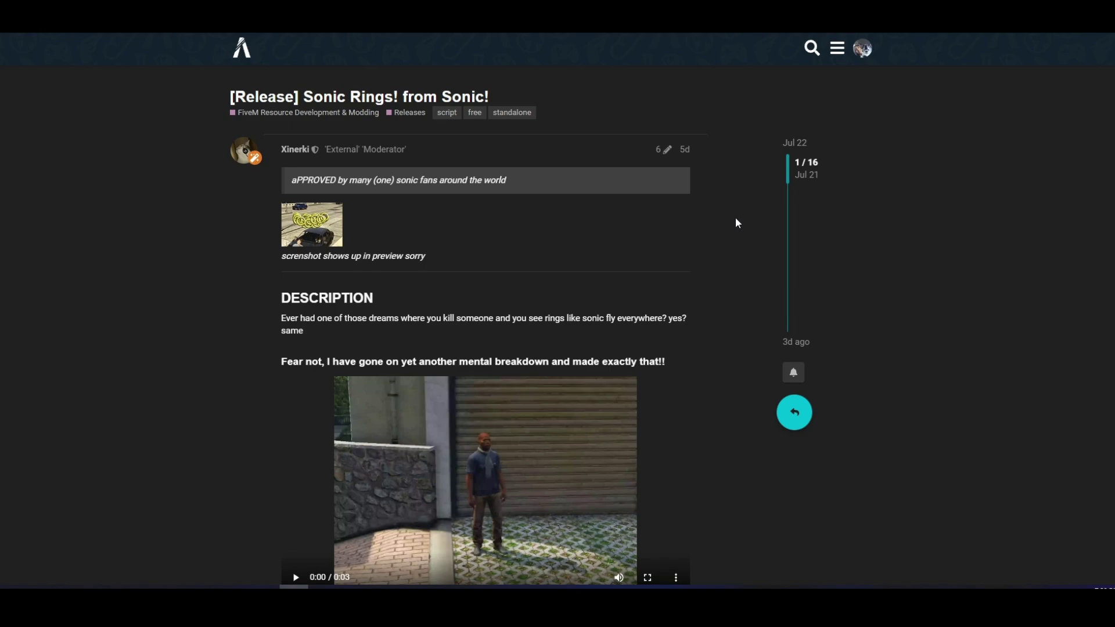
scroll(735, 214, "down", 3)
scroll(760, 207, "down", 3)
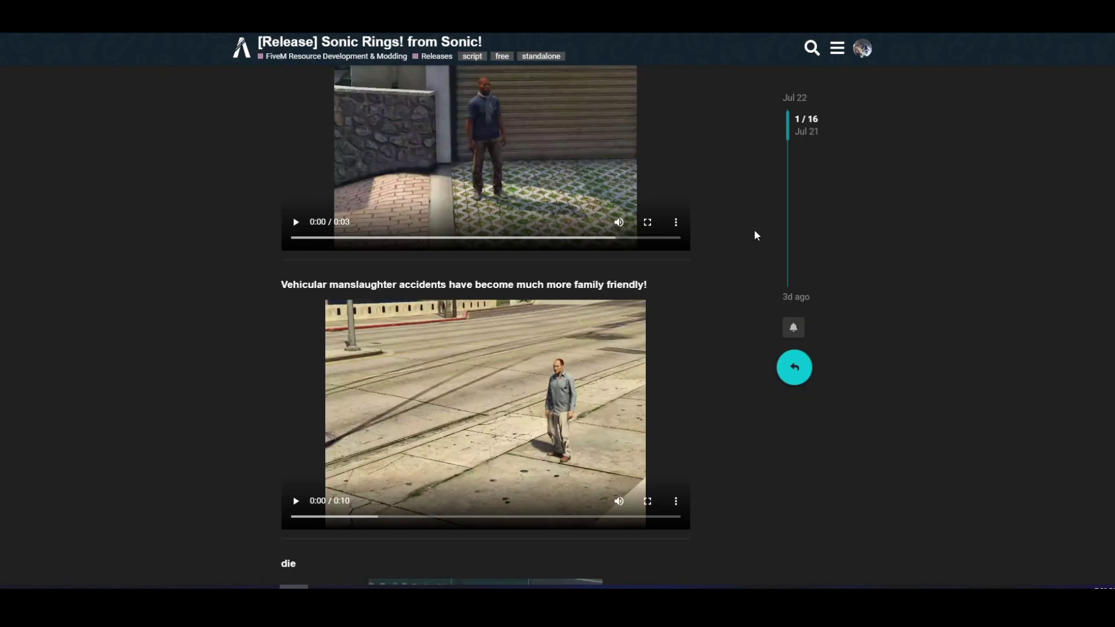
scroll(750, 231, "down", 4)
scroll(741, 233, "down", 5)
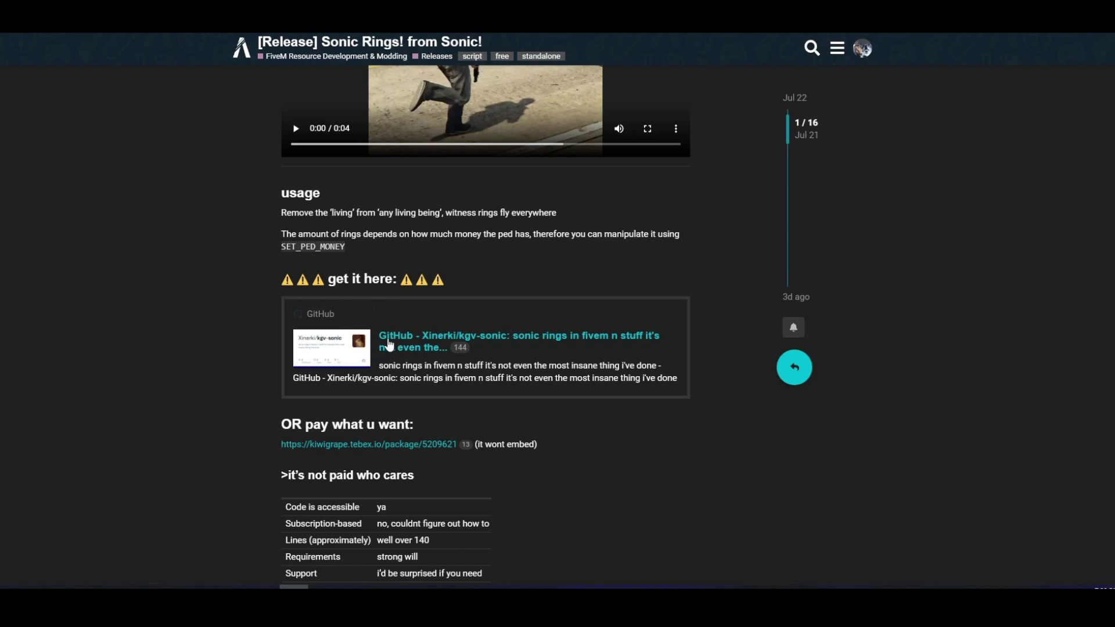
Open the kgv-sonic GitHub repository from the post and show its Code download menu.
left_click(409, 346)
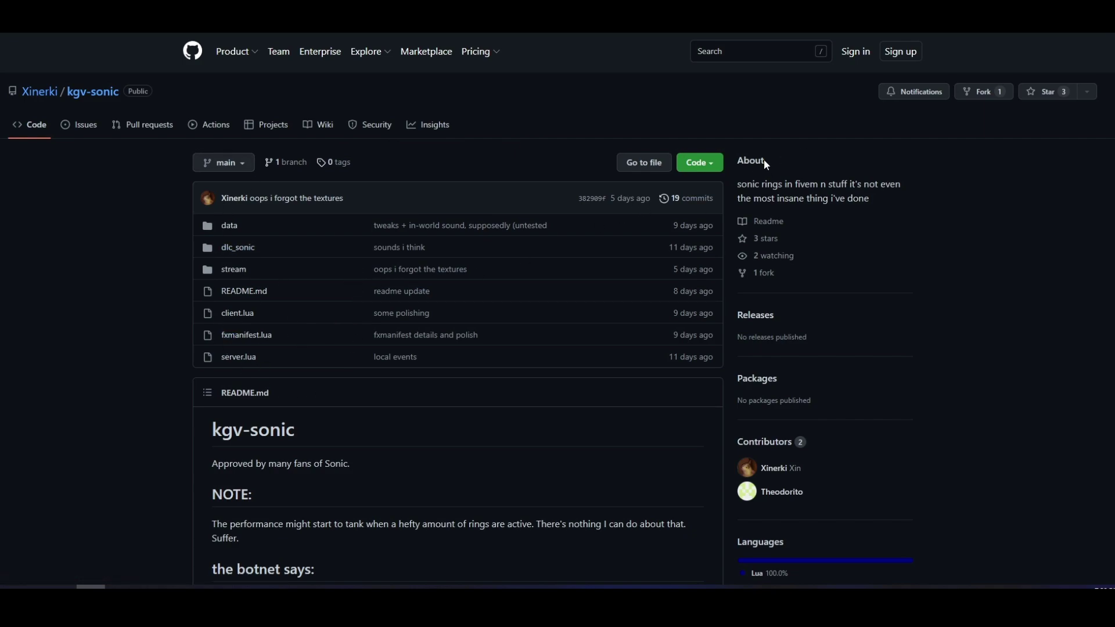
left_click(707, 167)
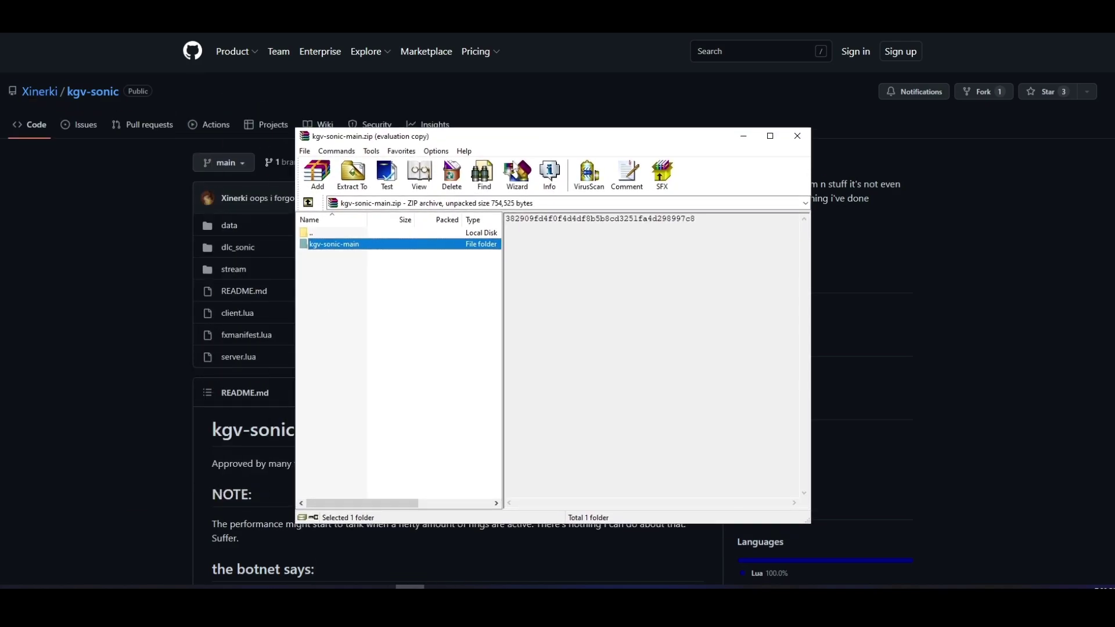
Arrange the kgv-sonic-main WinRAR window and the server resources folder window side by side.
left_click_drag(487, 147, 592, 119)
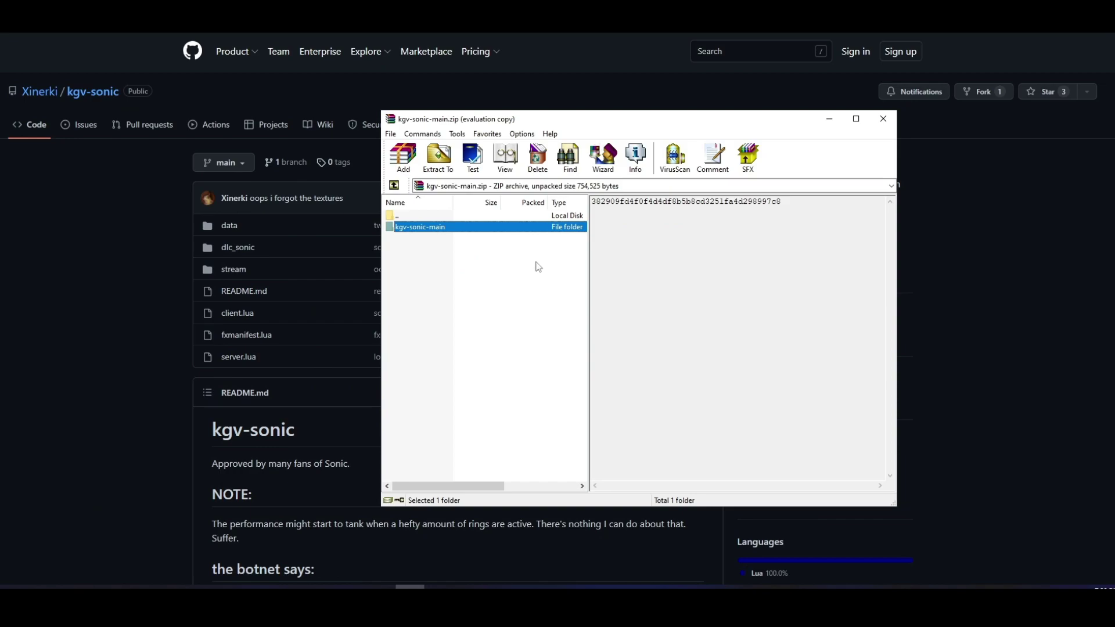
mouse_move(494, 126)
left_mouse_down()
mouse_move(576, 114)
mouse_move(615, 135)
left_mouse_up()
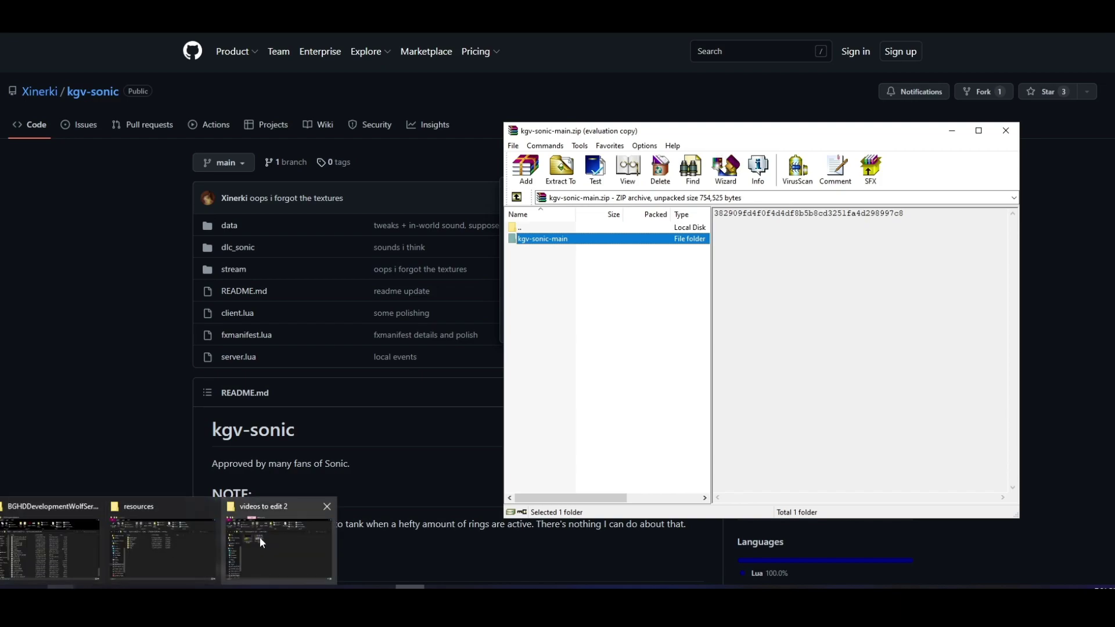
left_click(147, 545)
mouse_move(18, 140)
left_mouse_down()
mouse_move(108, 156)
mouse_move(145, 148)
left_mouse_up()
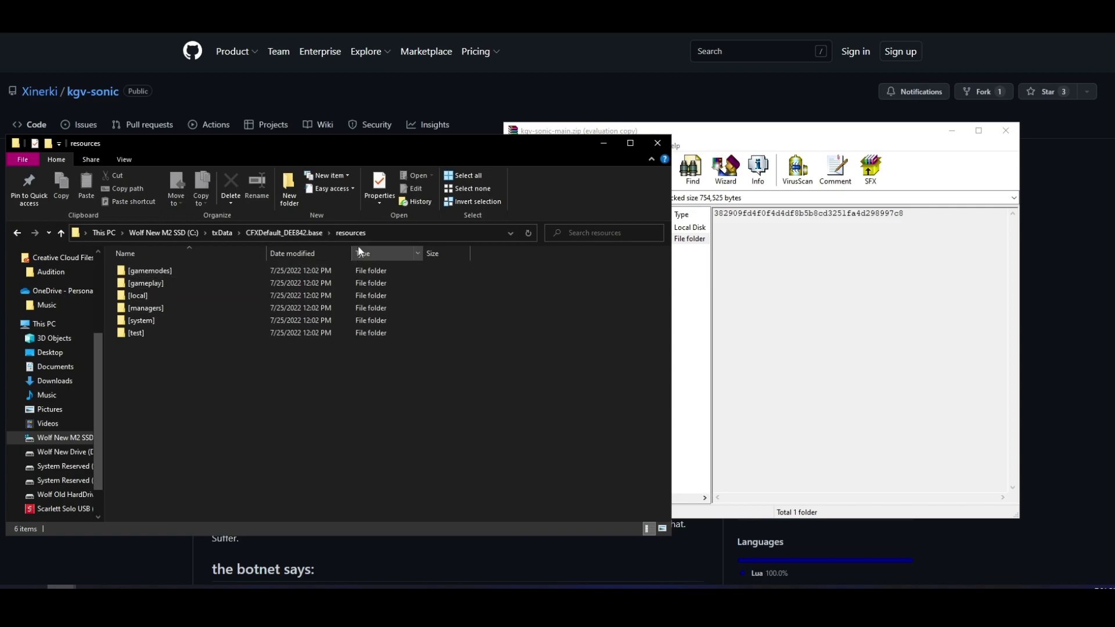
Extract the kgv-sonic-main folder from the archive into the resources folder and close WinRAR.
left_click_drag(801, 131, 701, 124)
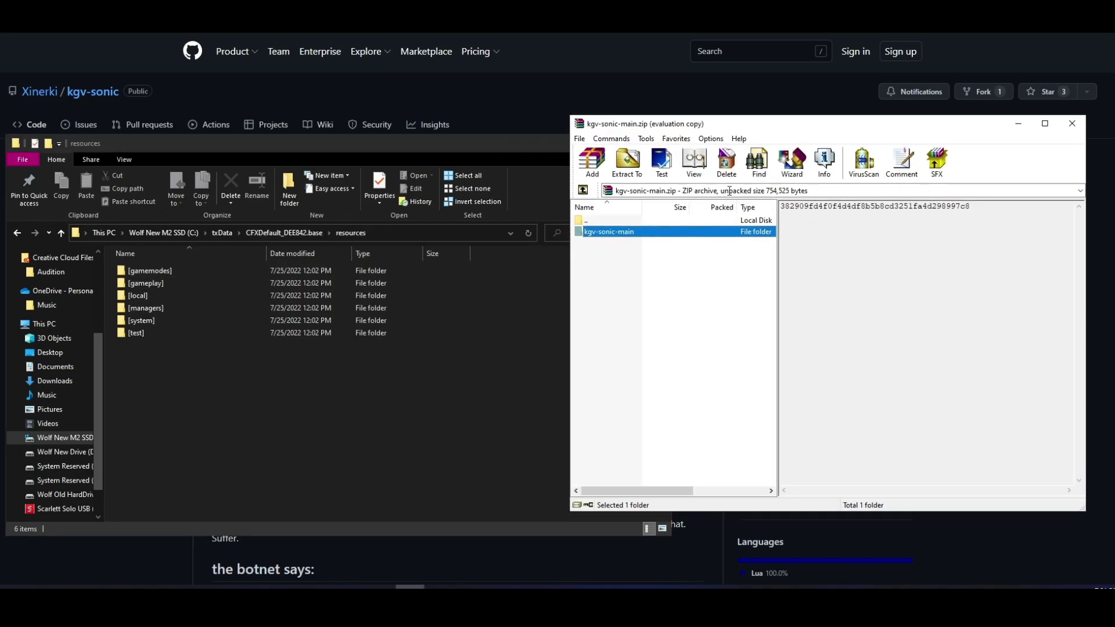
left_click_drag(599, 234, 442, 310)
left_click_drag(264, 382, 263, 382)
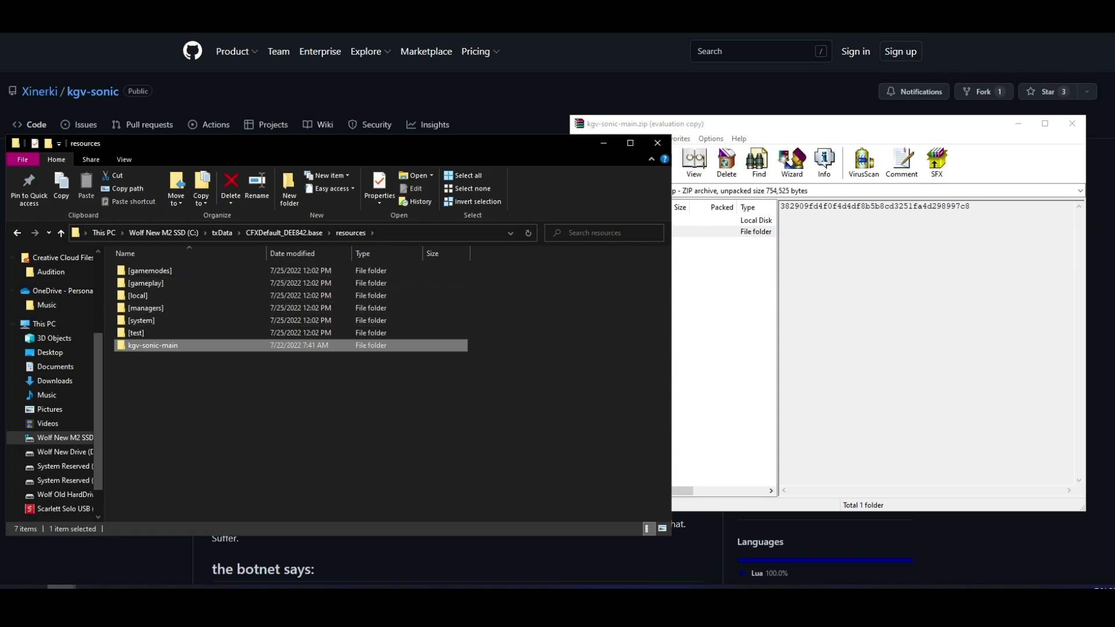
left_click(783, 131)
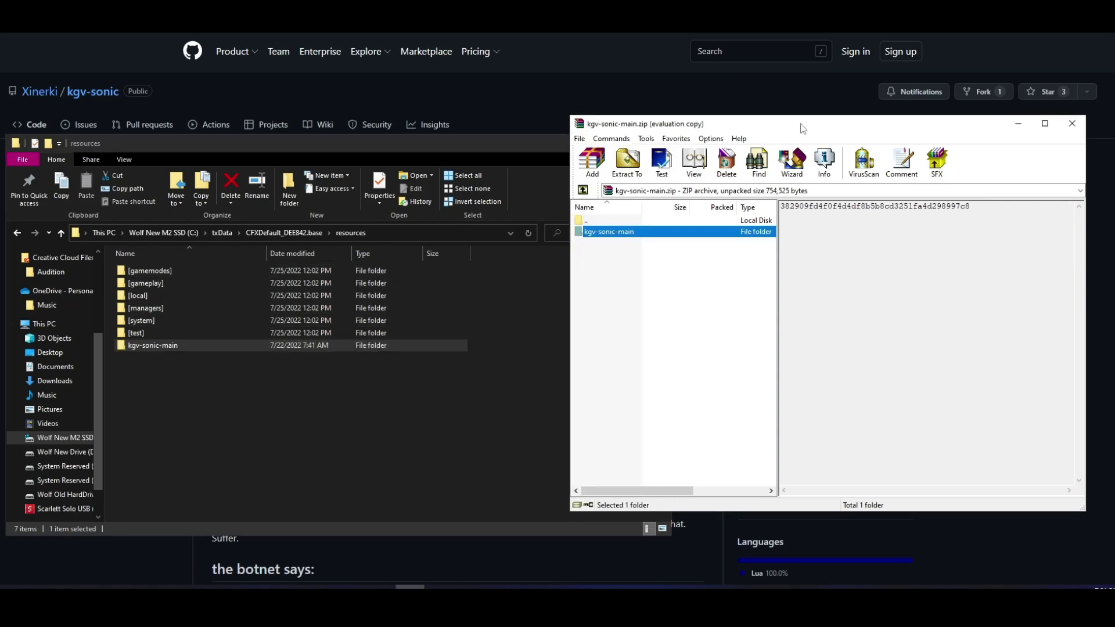
left_click(1072, 123)
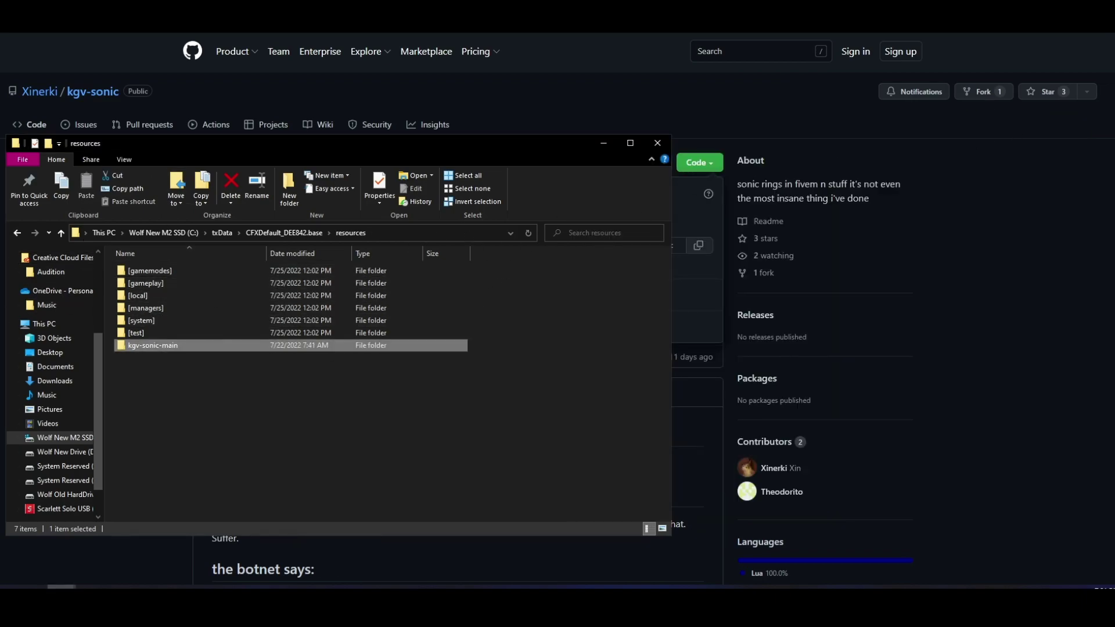
Open server.cfg from the CFXDefault_DEE842.base folder in Notepad++.
left_click(296, 233)
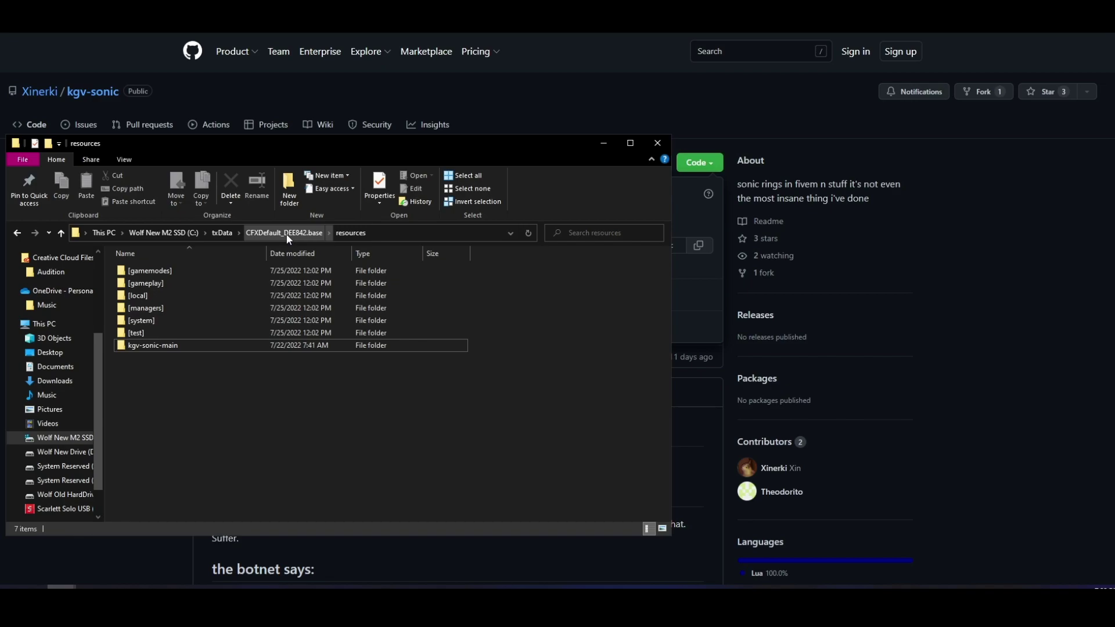
left_click(289, 233)
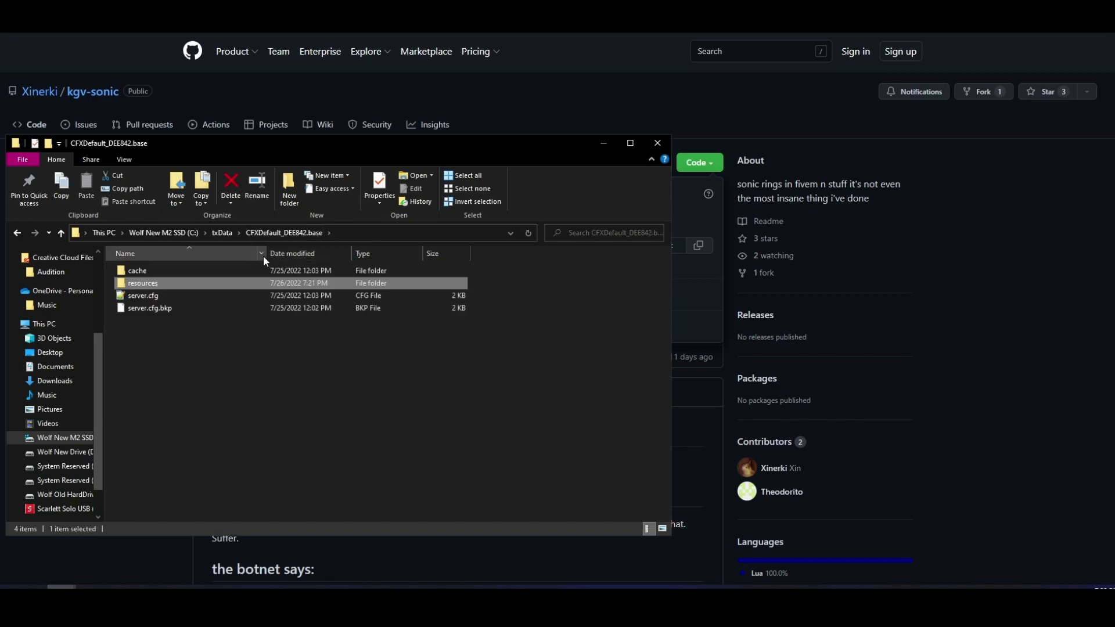
left_click(150, 297)
right_click(150, 299)
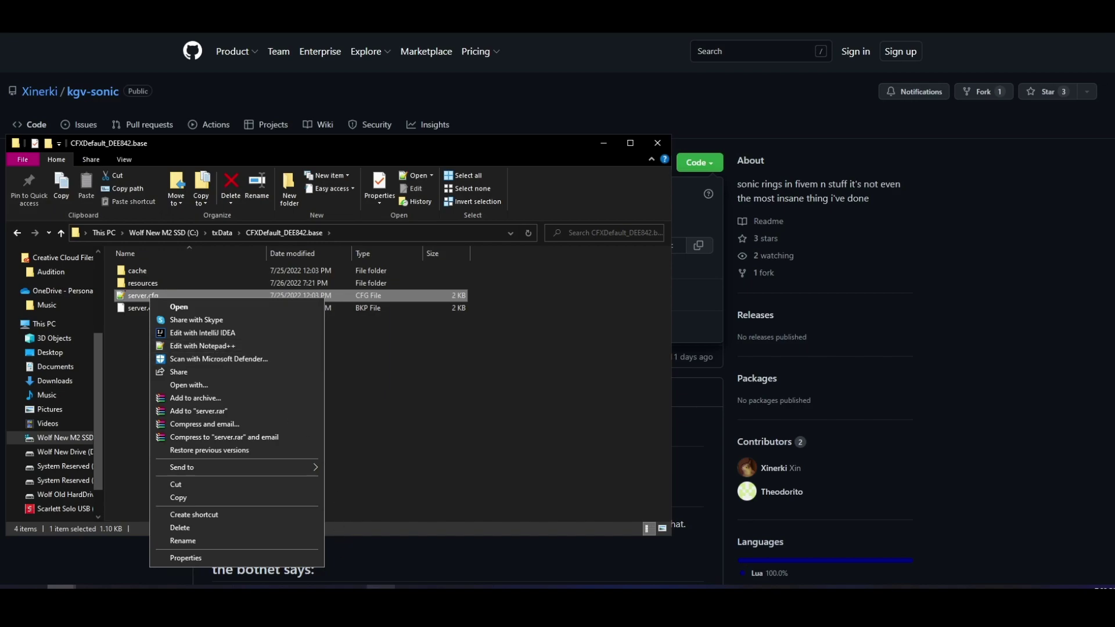
left_click(202, 346)
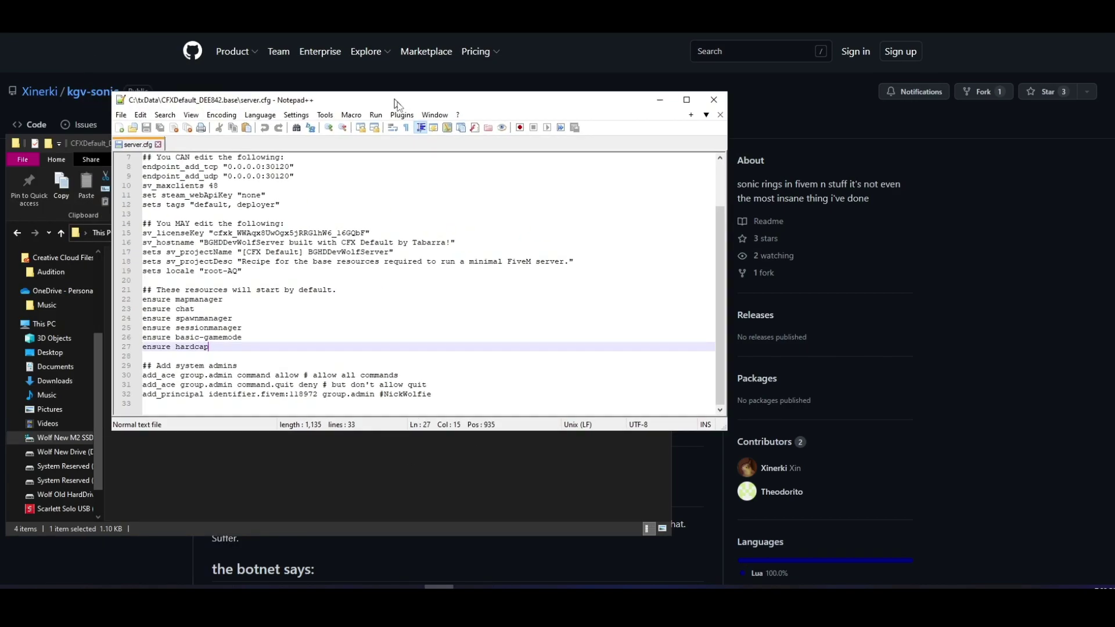
mouse_move(488, 99)
left_mouse_down()
mouse_move(516, 110)
mouse_move(713, 114)
left_mouse_up()
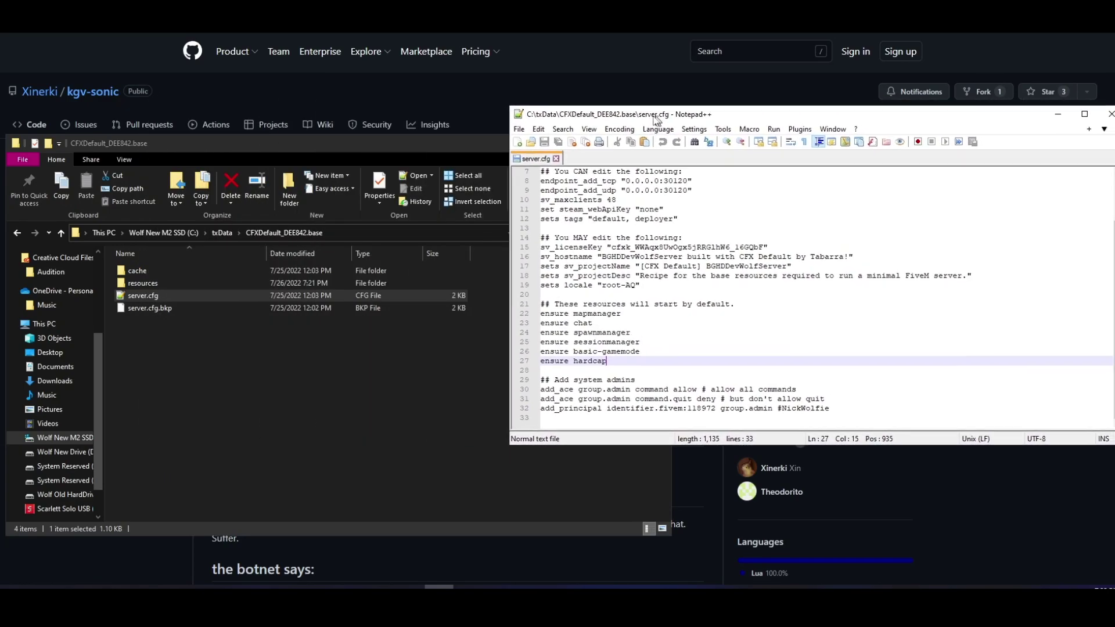
Copy the kgv-sonic-main folder name from the resources folder via Rename.
left_click_drag(576, 113, 626, 139)
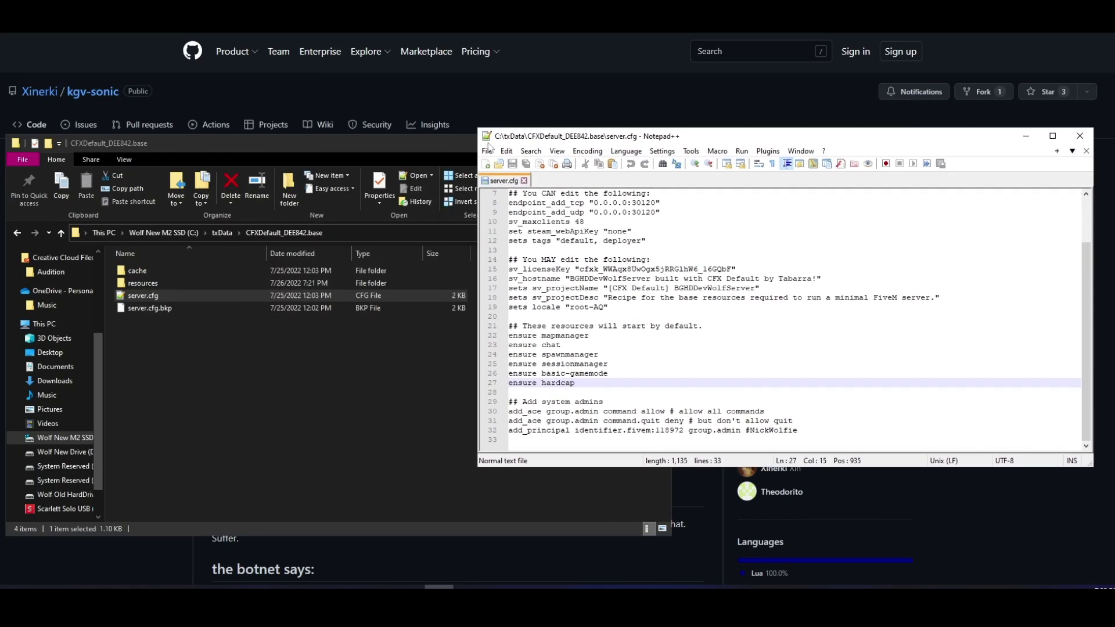
double_click(143, 282)
left_click(146, 346)
right_click(147, 346)
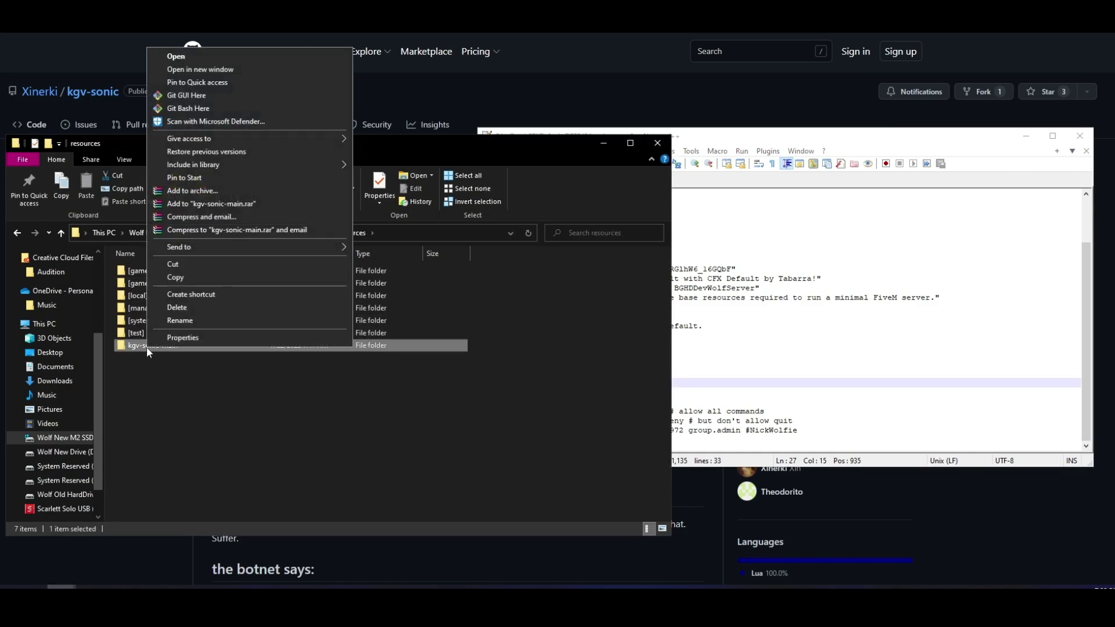
left_click(182, 325)
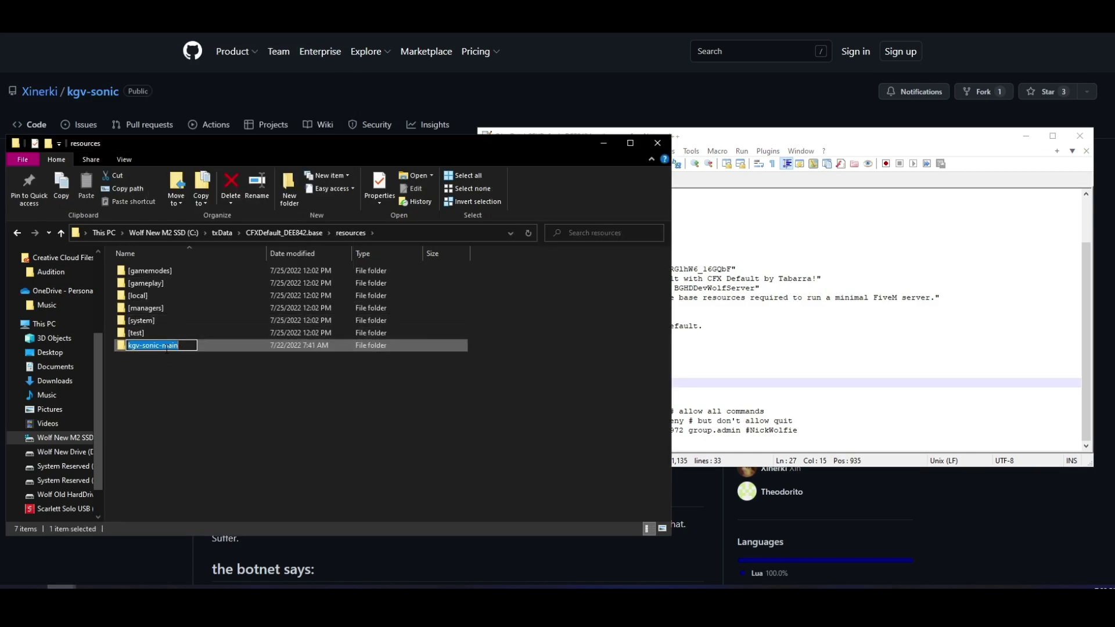
left_click(244, 383)
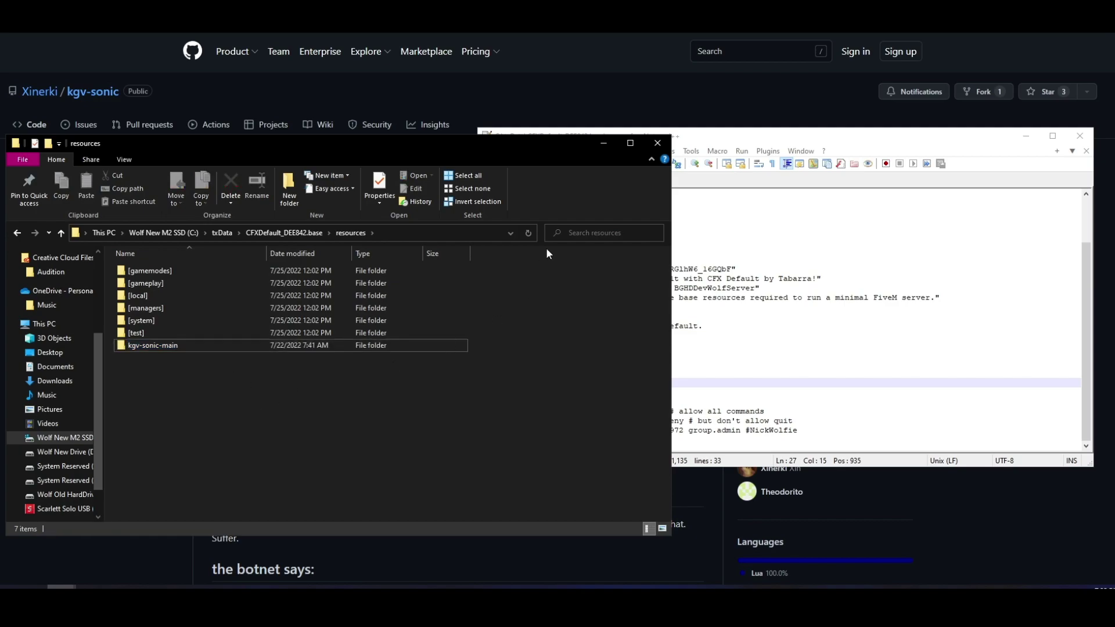
Add 'ensure kgv-sonic-main' after 'ensure hardcap' in server.cfg and save.
left_click(712, 140)
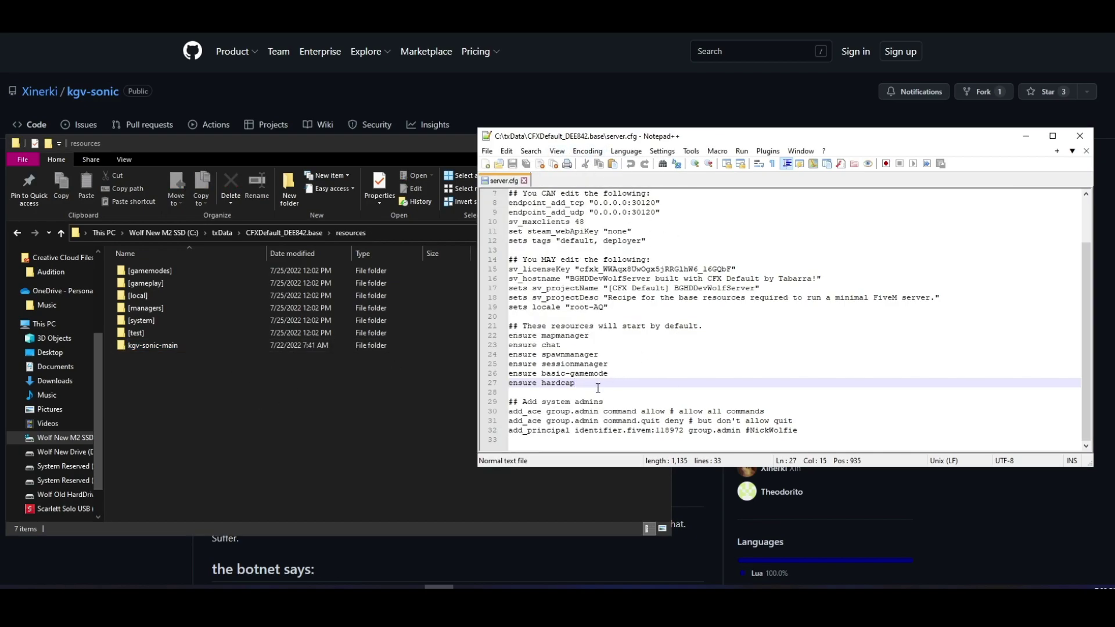
key("Return")
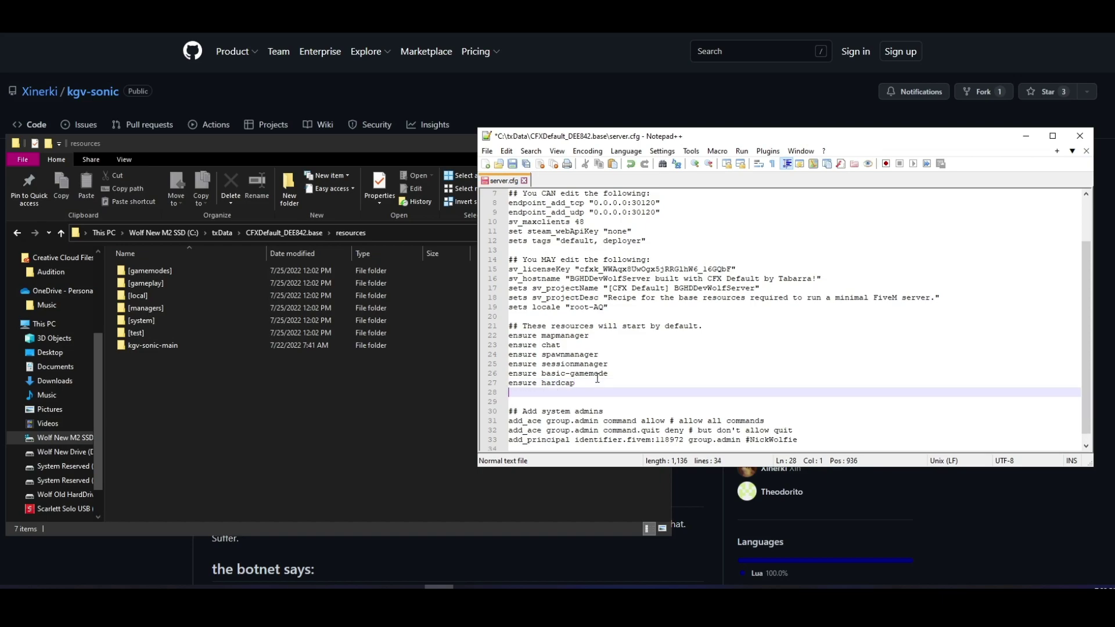
type("ensure")
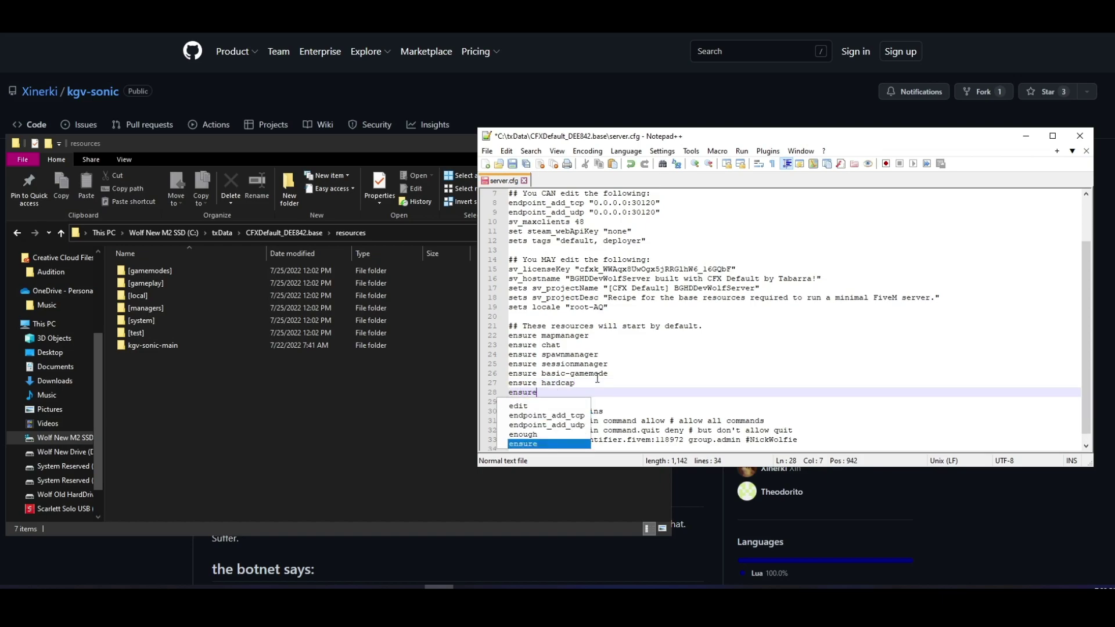
type("kgv-sonic-main")
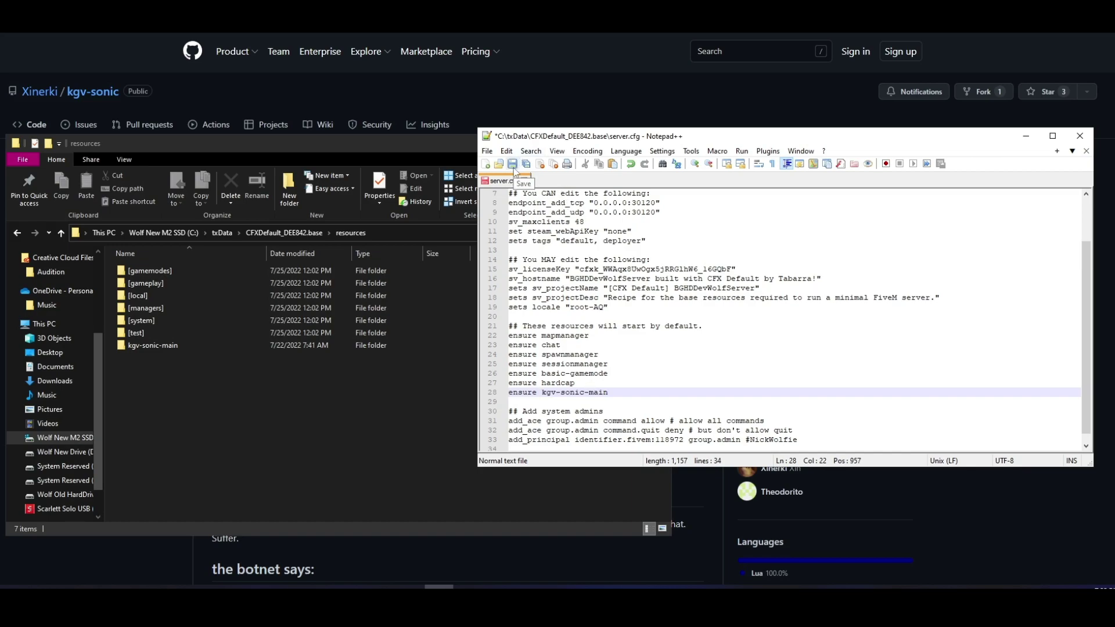
left_click(513, 165)
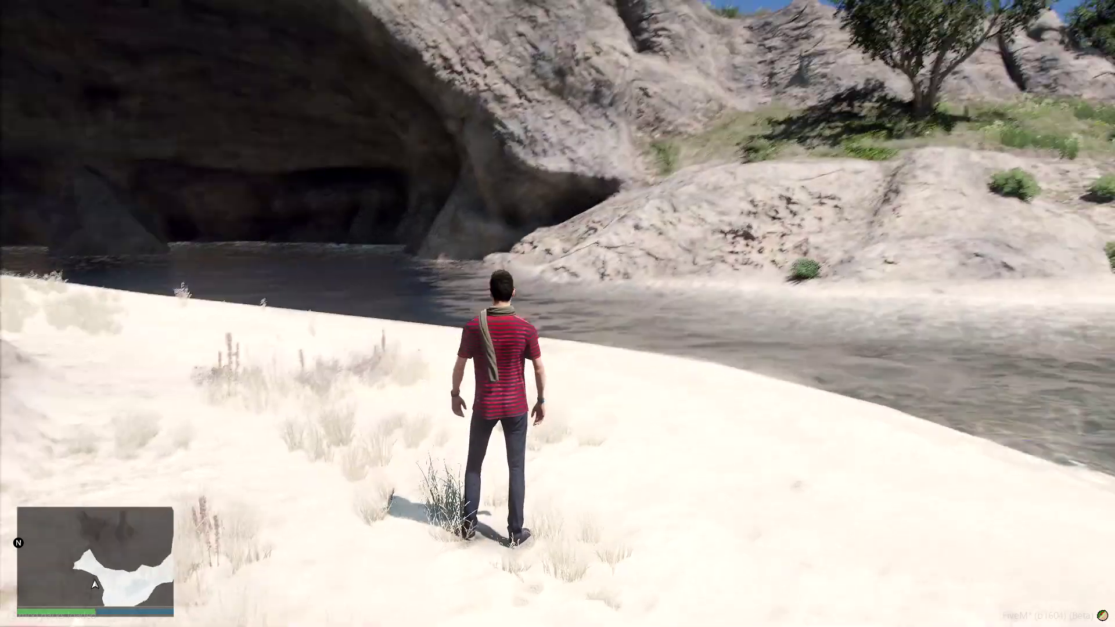
Run the character across the shallow river and up the rocky, grassy slope to the clifftop.
key("w")
key("w")
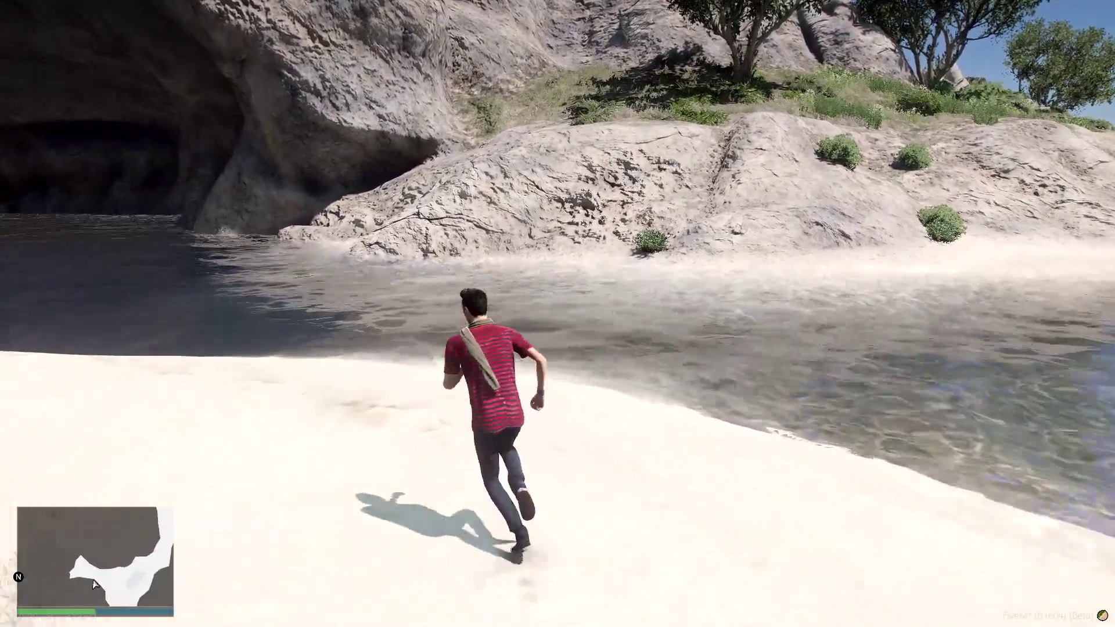
key("w")
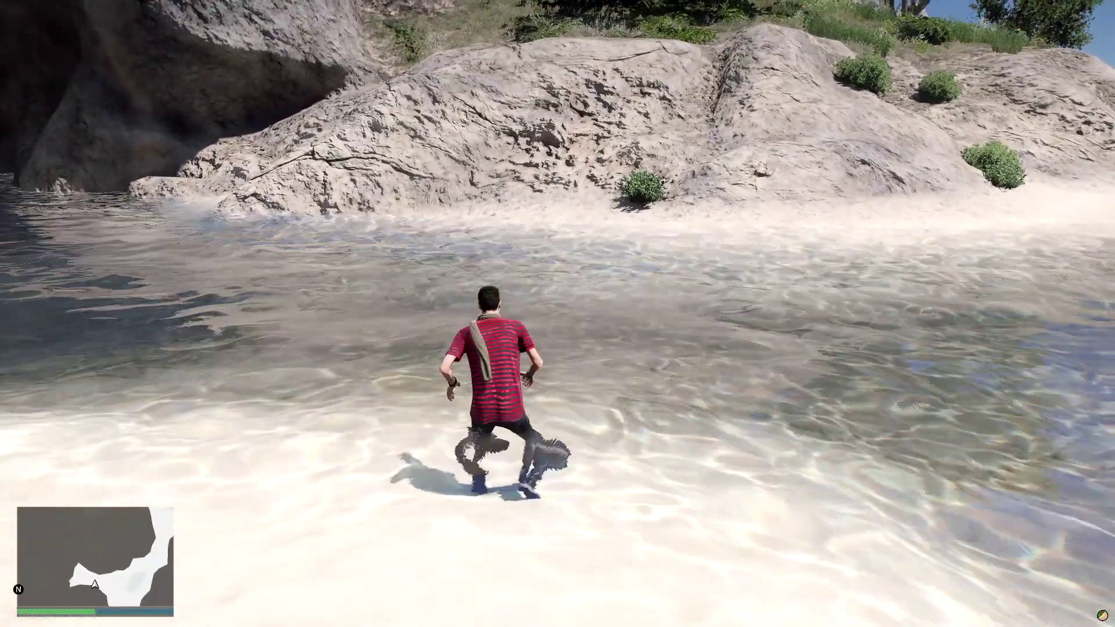
key("w")
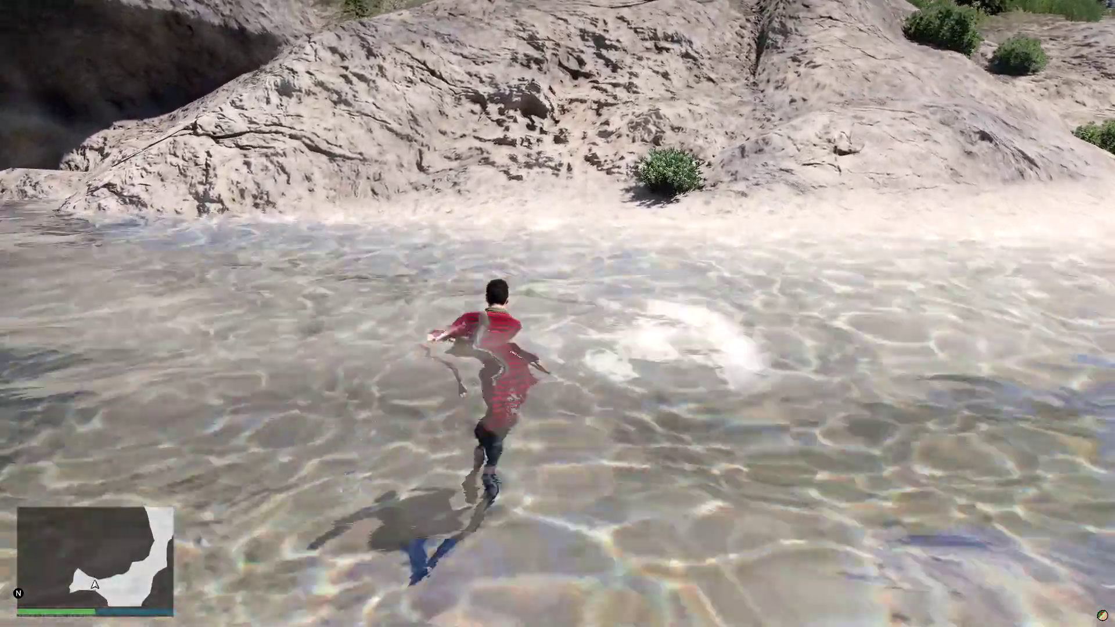
key("w")
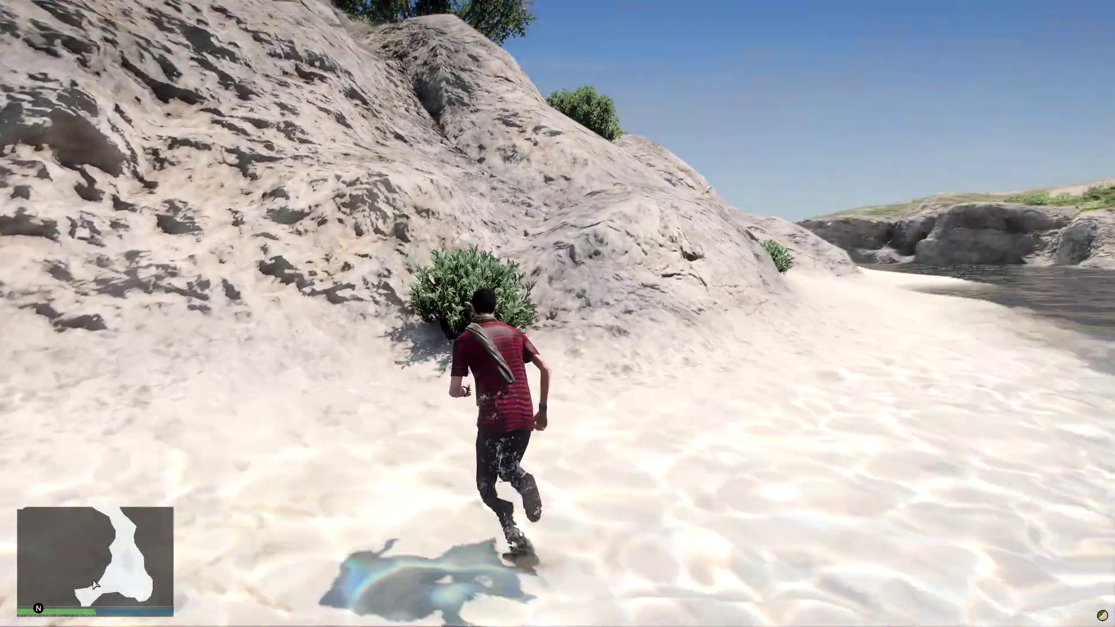
key("w")
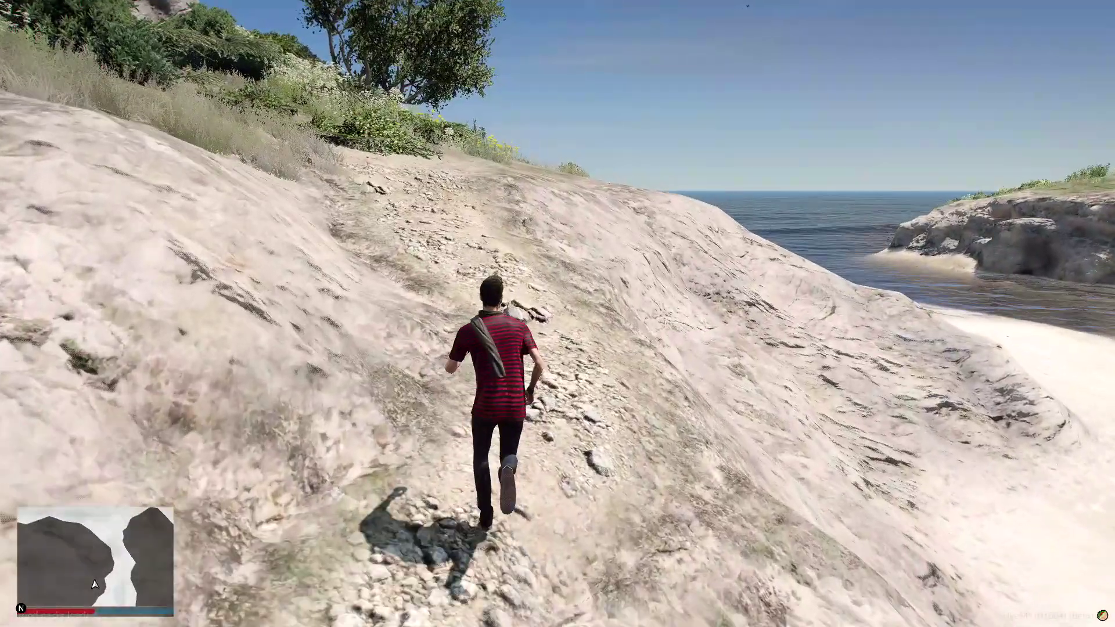
key("w")
key("w")
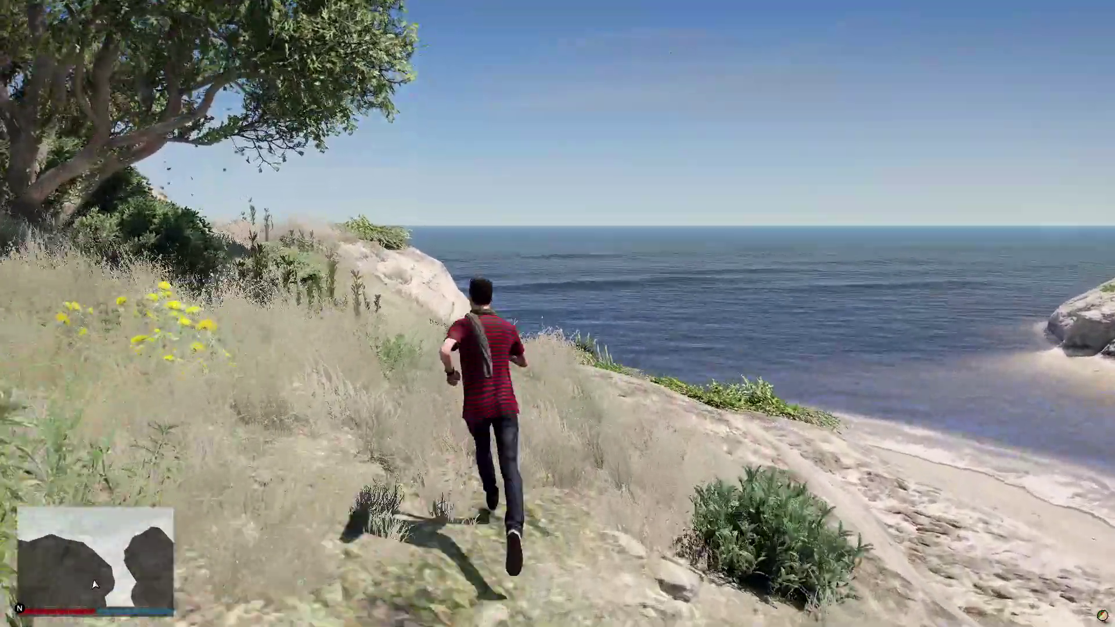
key("w")
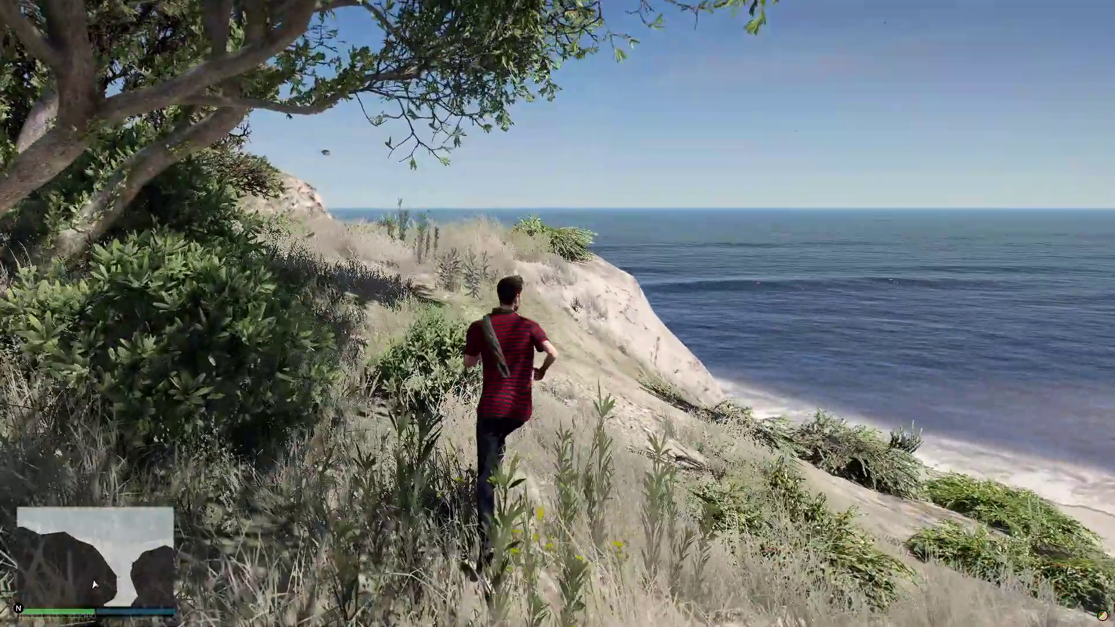